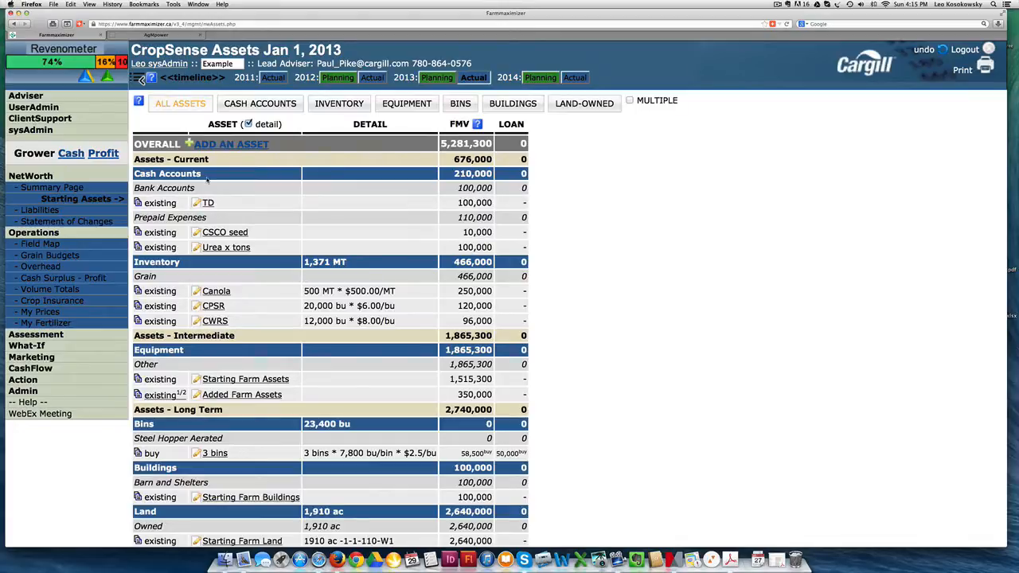
Step: Review the farm assets by category, viewing inventory, equipment and bins before showing all assets again
click(338, 105)
click(397, 107)
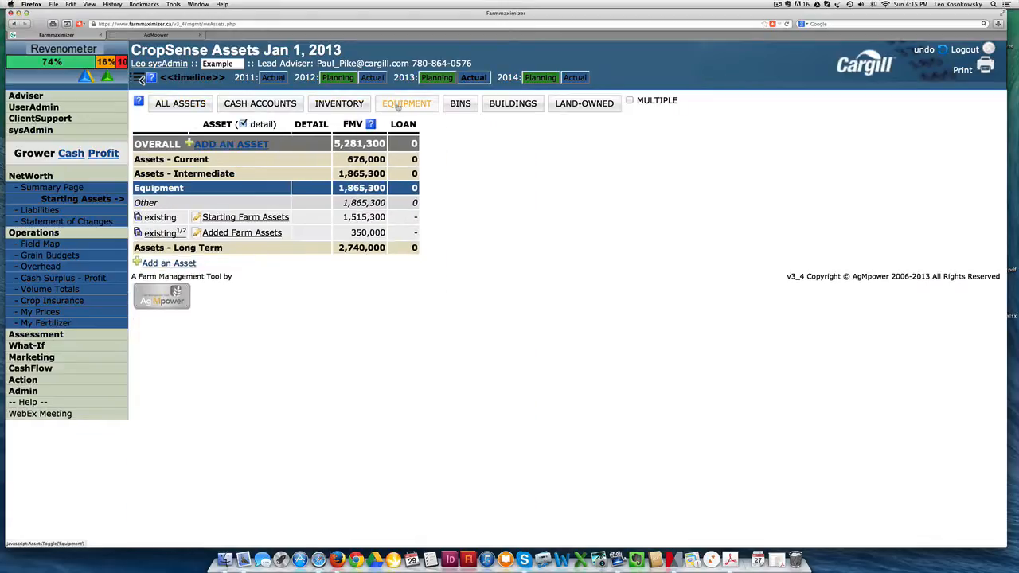
click(460, 104)
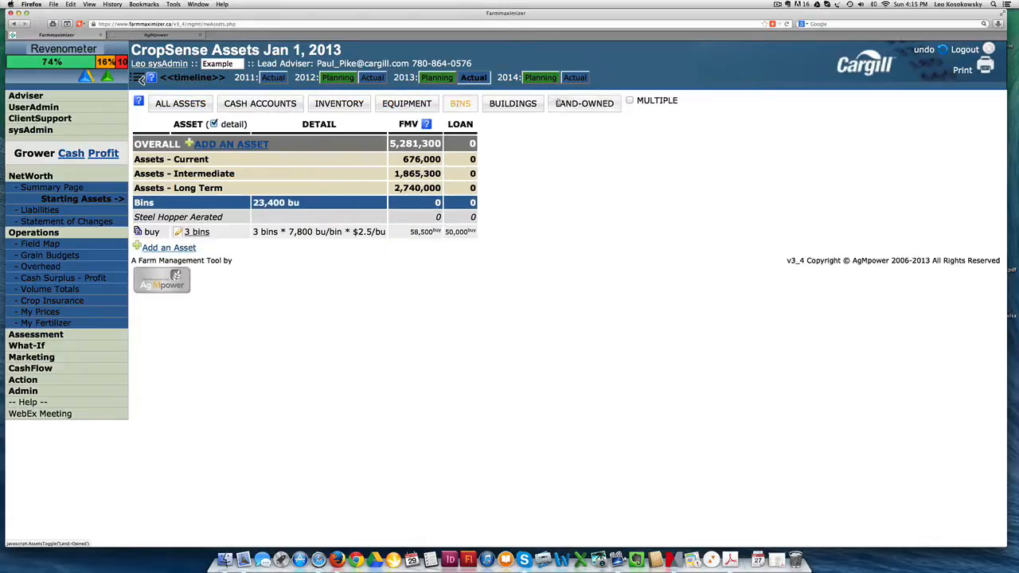
click(178, 110)
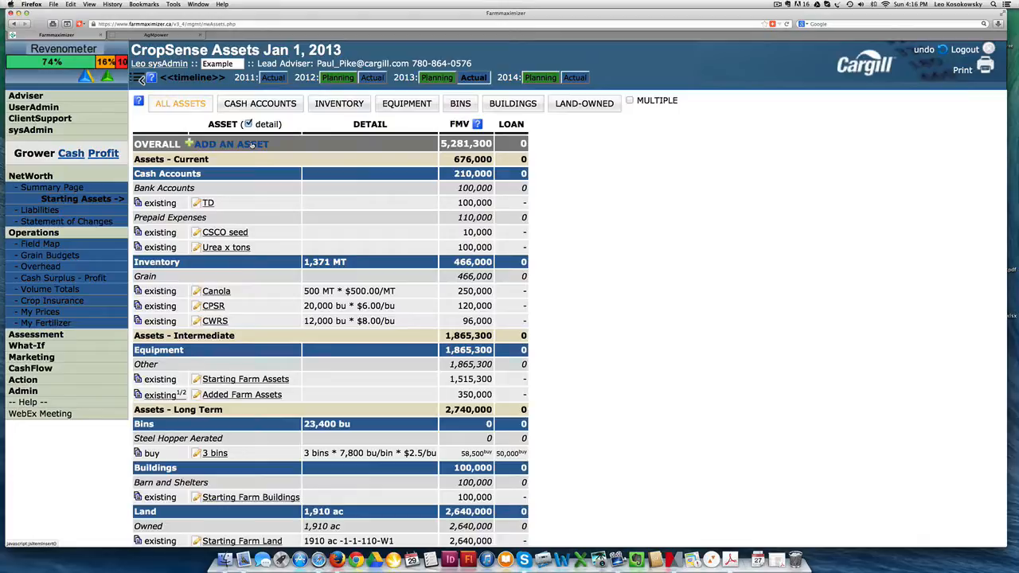
Step: Open the TD bank account asset to view its fair market value and close it without saving
click(207, 203)
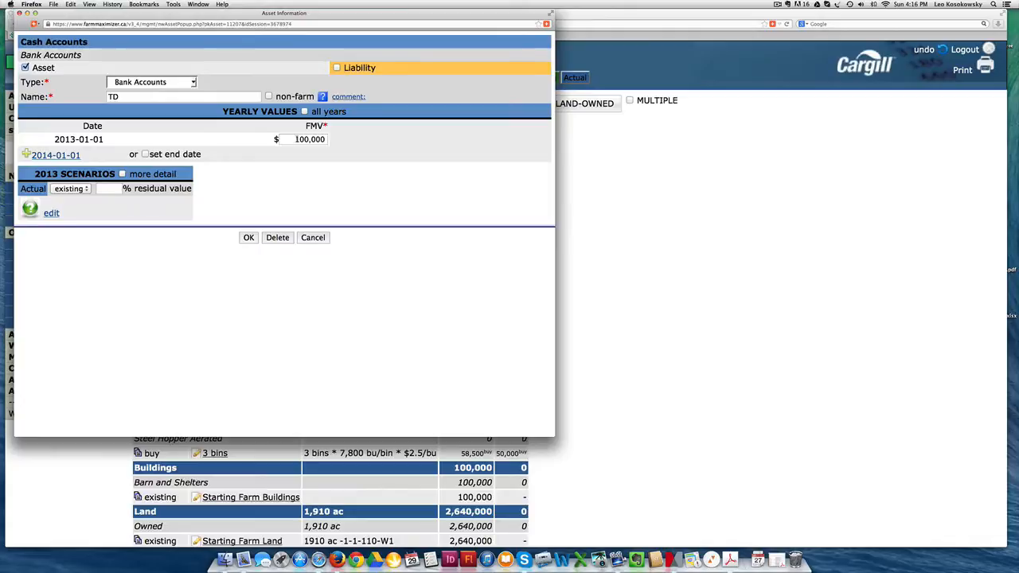
click(296, 139)
click(319, 237)
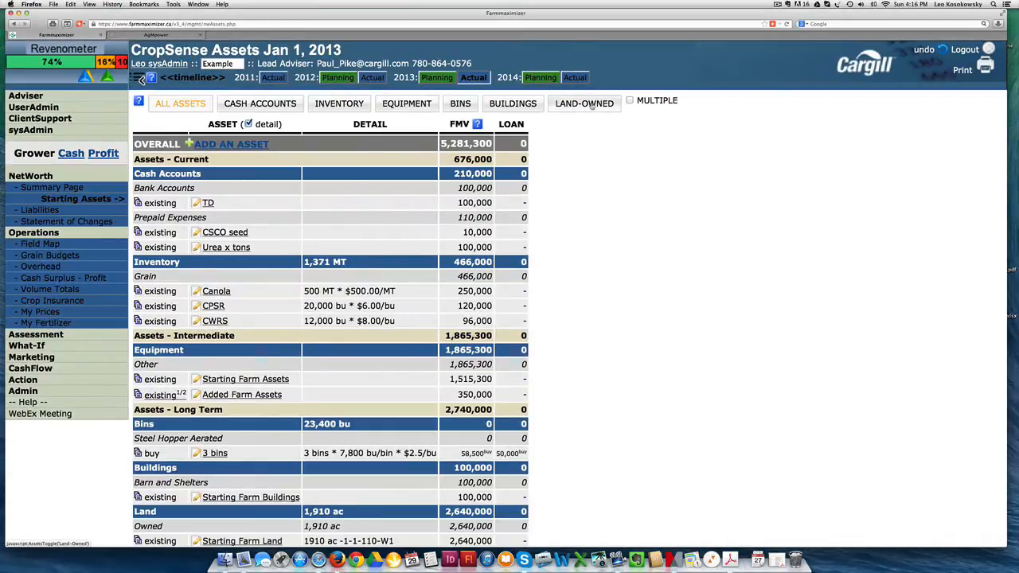
Step: Filter the assets to owned land, inspect the Starting Farm Land record and close it without saving
click(590, 105)
click(257, 231)
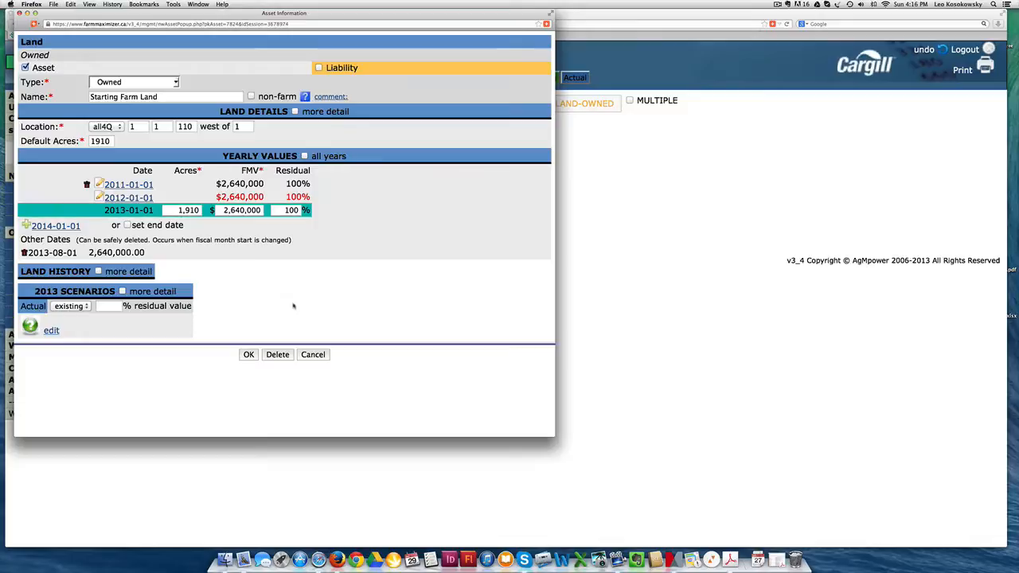
click(312, 354)
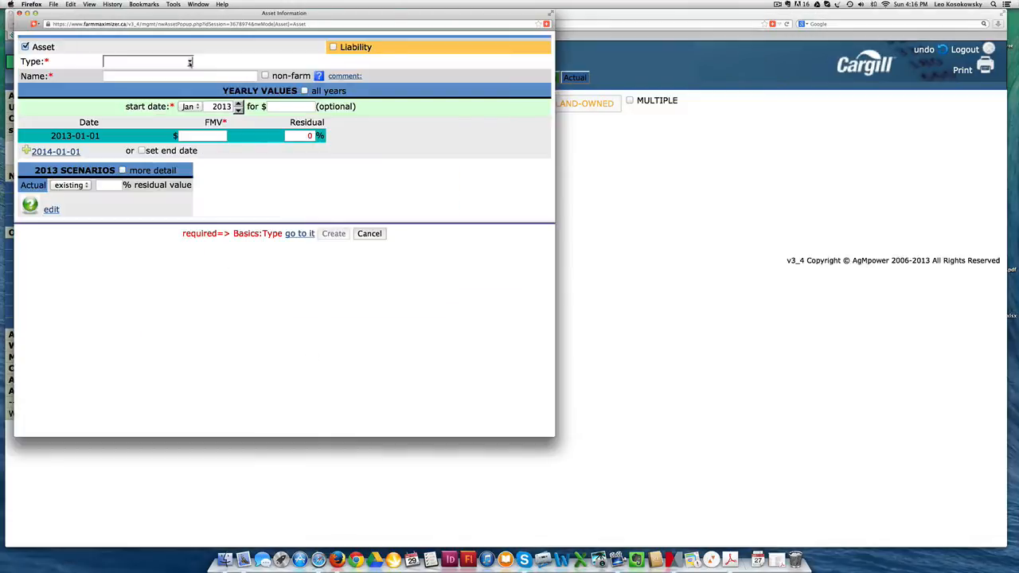
Step: Set a new asset's type to Rented land to view its rent and landlord share fields, and cancel the entry
click(190, 62)
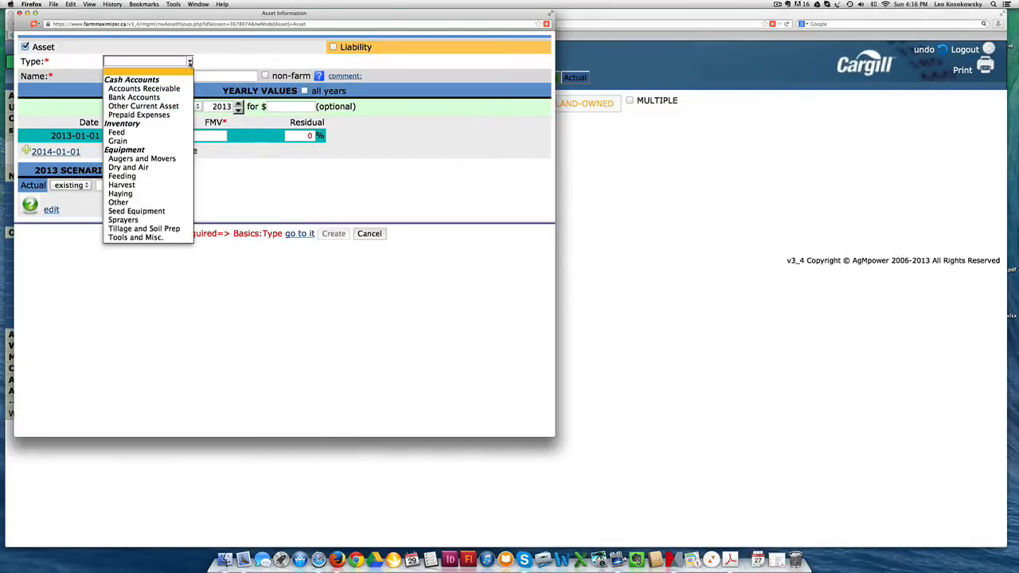
scroll(166, 209, down, 6)
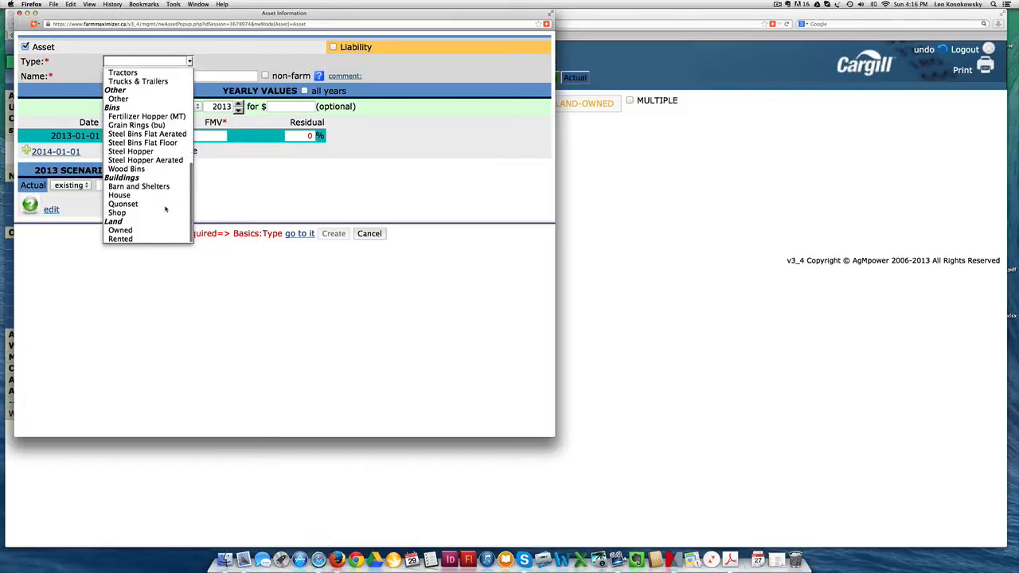
click(131, 239)
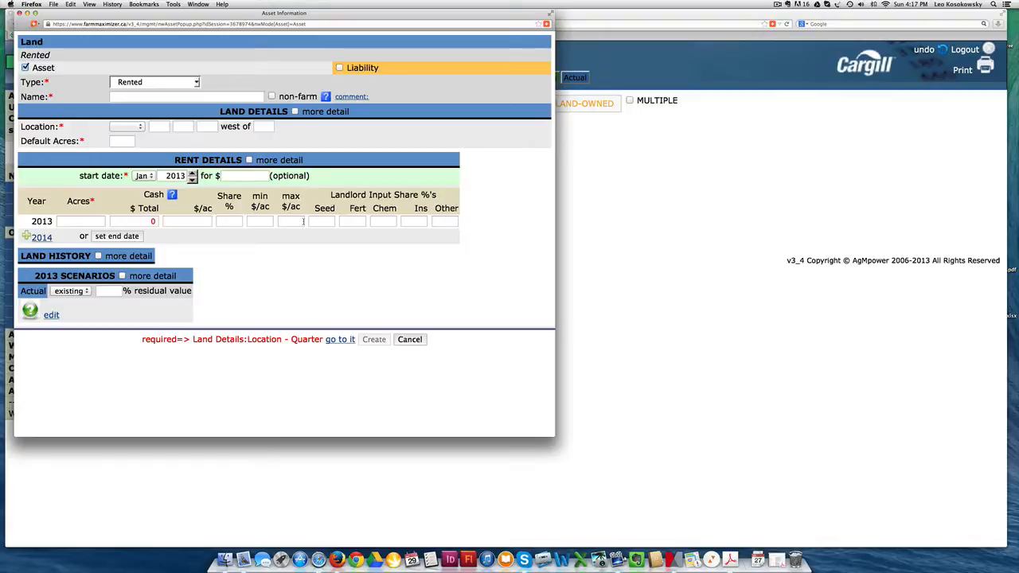
click(303, 221)
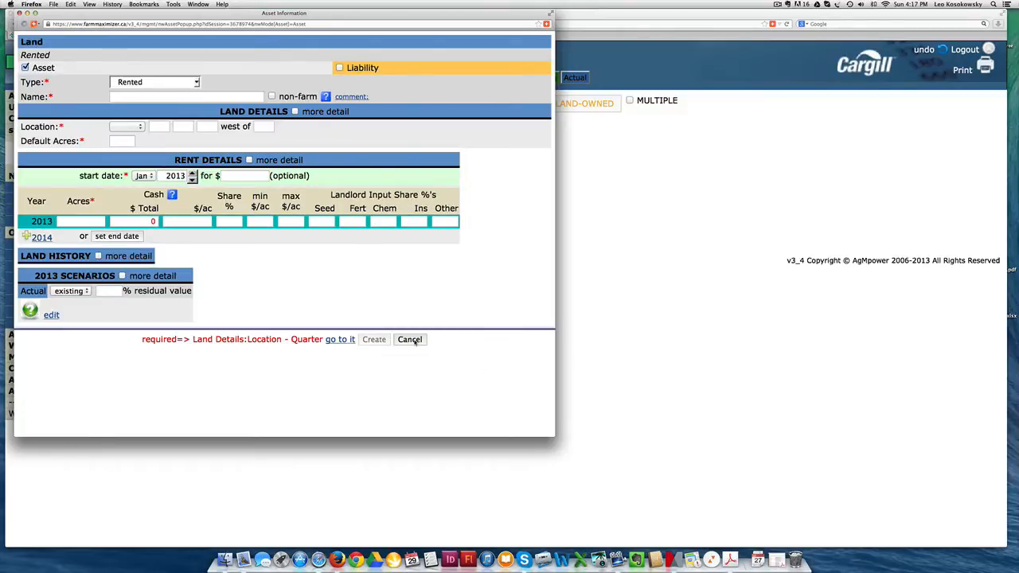
click(411, 340)
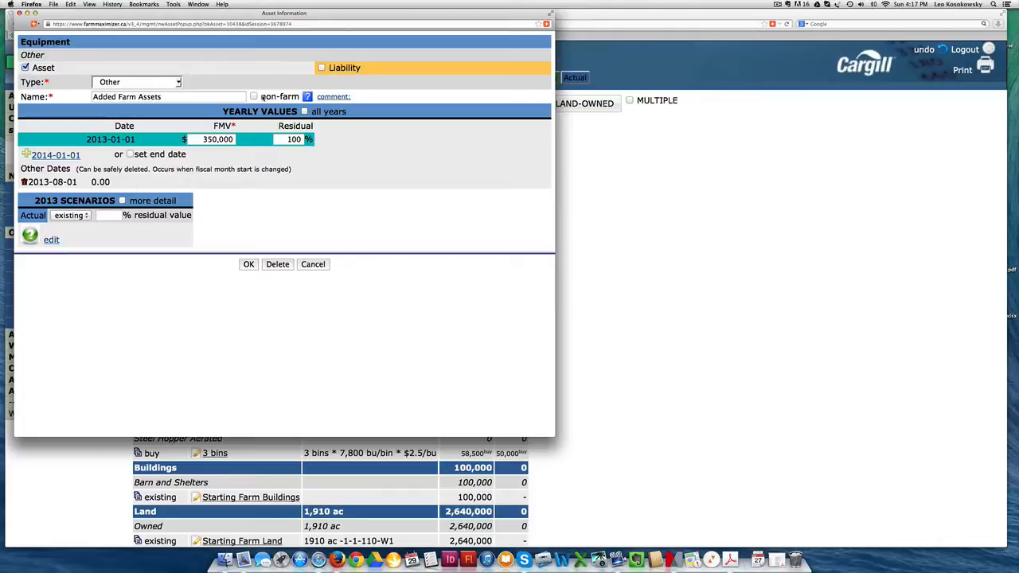
Step: Attach a liability to the Added Farm Assets equipment with FCC as the lender, leaving it a farm asset
click(254, 96)
click(254, 96)
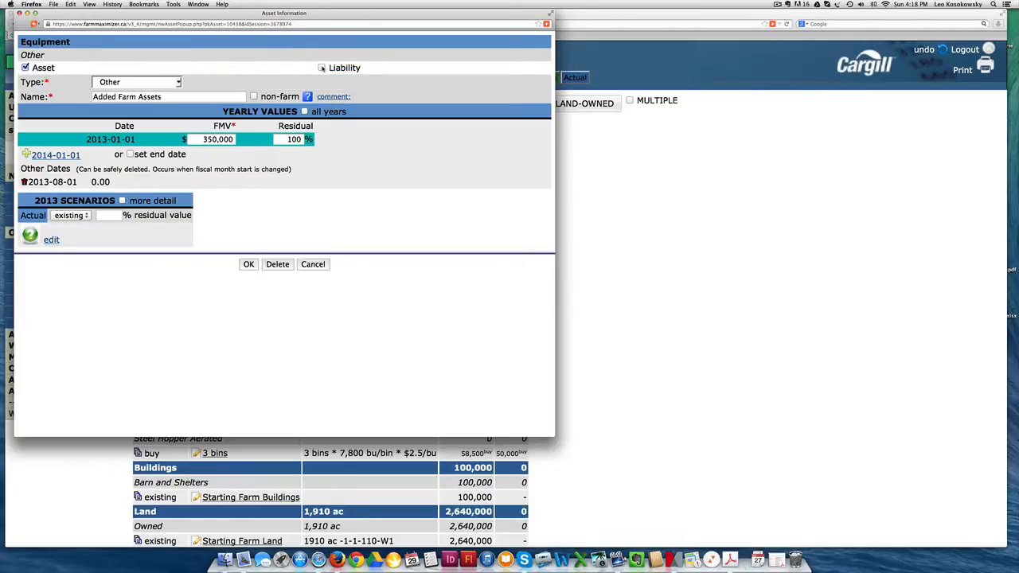
click(322, 68)
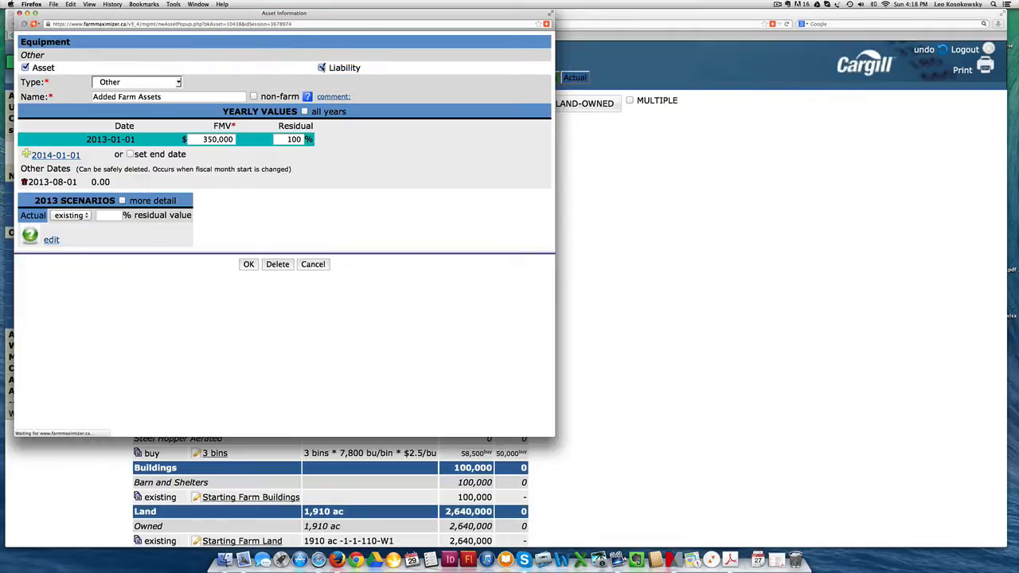
click(359, 81)
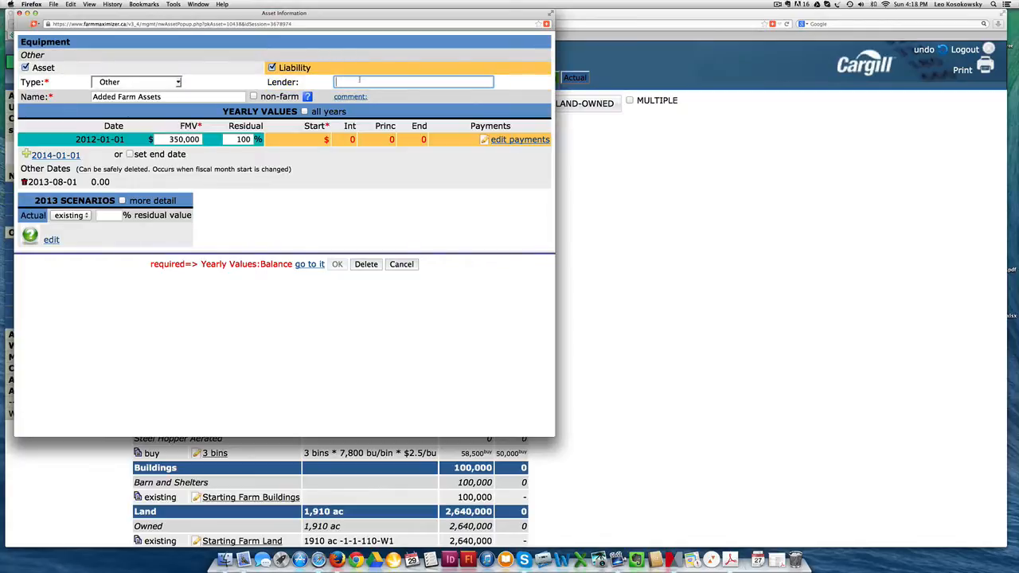
text(FCC)
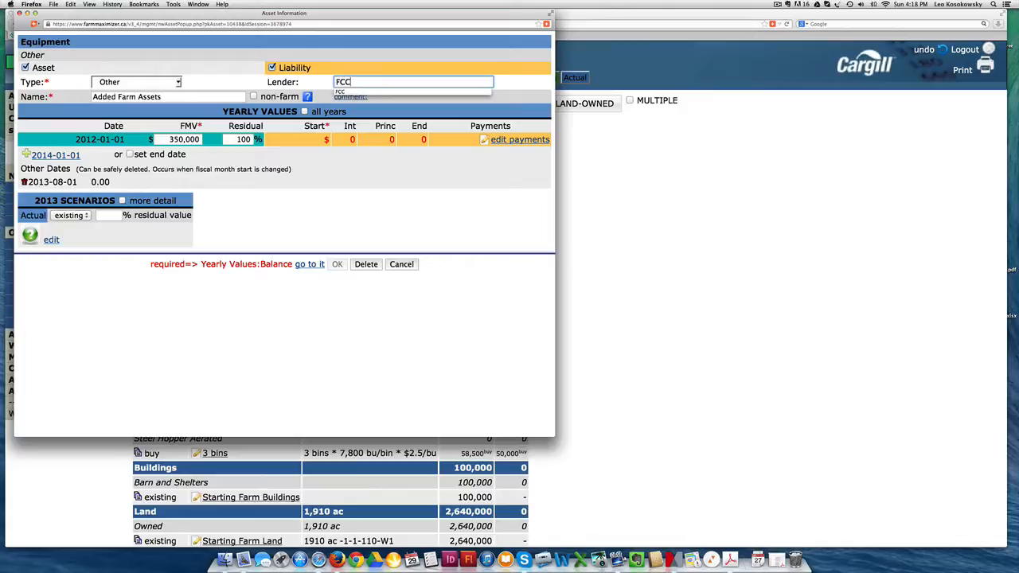
key(Tab)
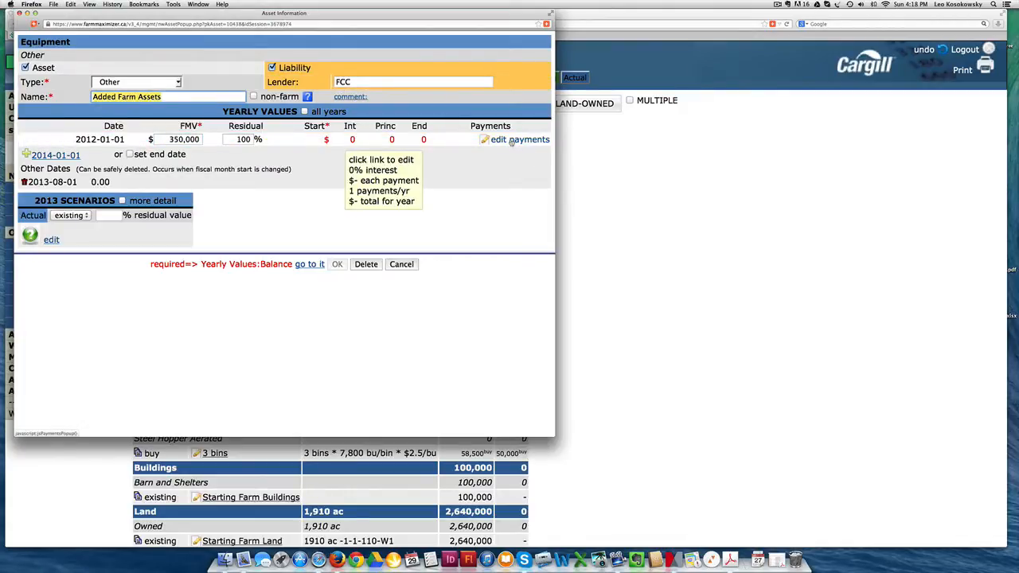
Step: Edit the FCC loan's details with a known balance of $50,000 on Dec 31, 2012 and 4% annual interest
click(517, 140)
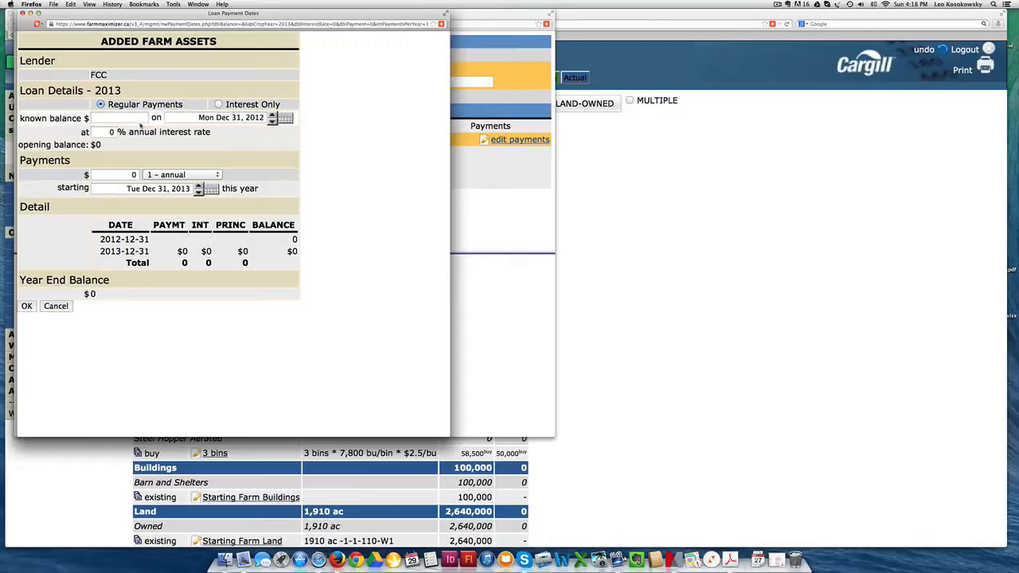
click(134, 117)
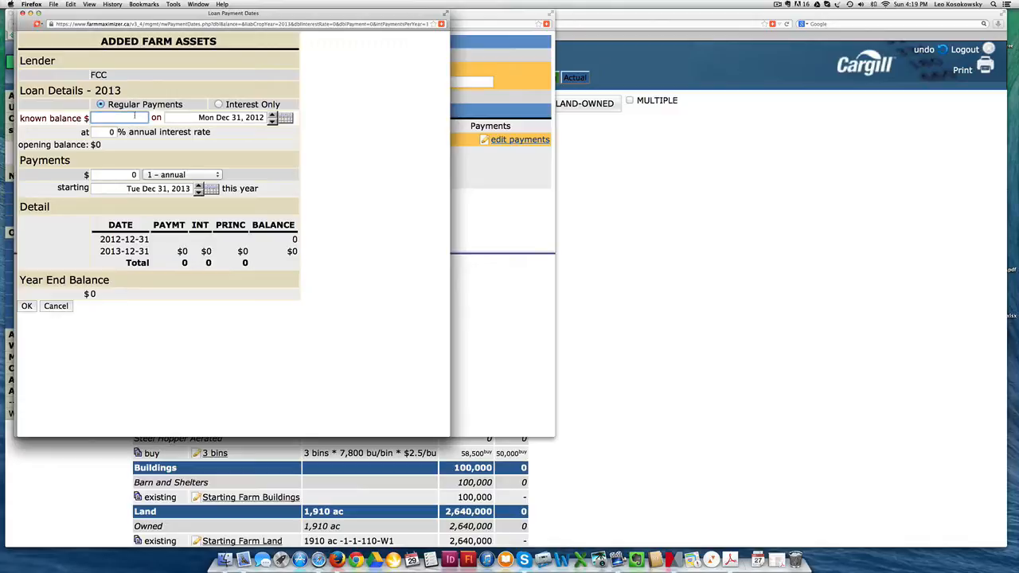
text(50000)
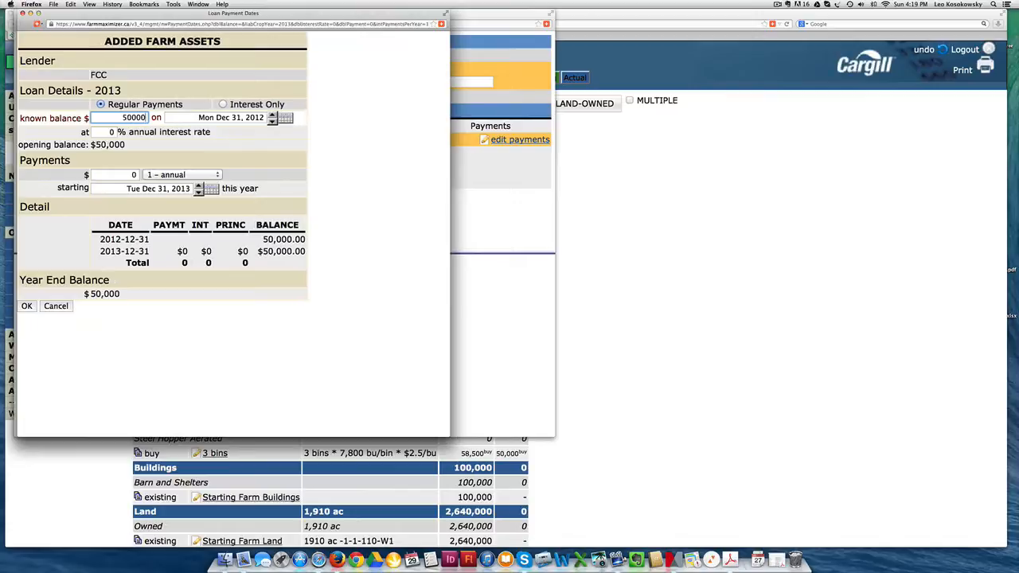
key(Tab)
key(Tab)
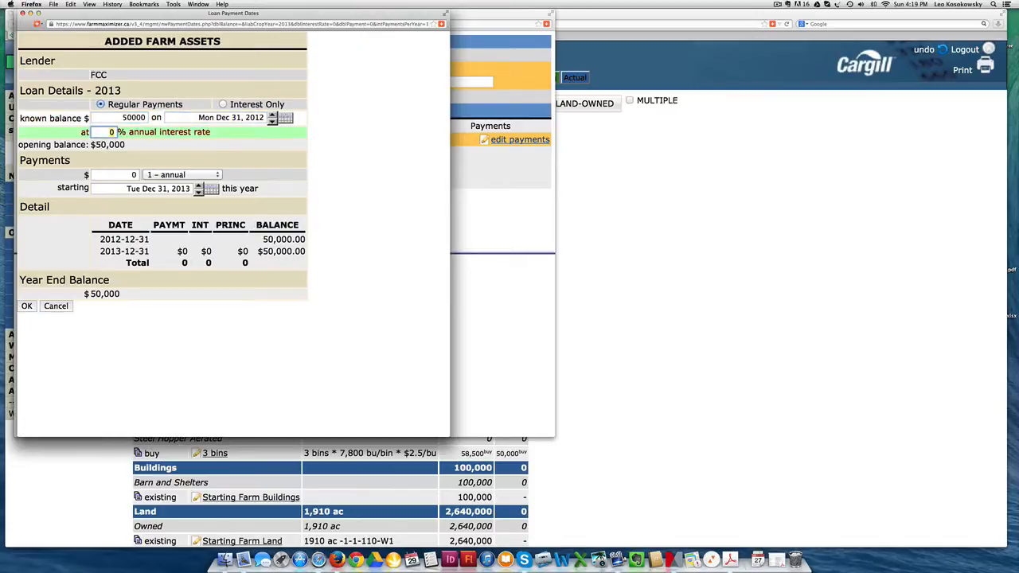
text(4)
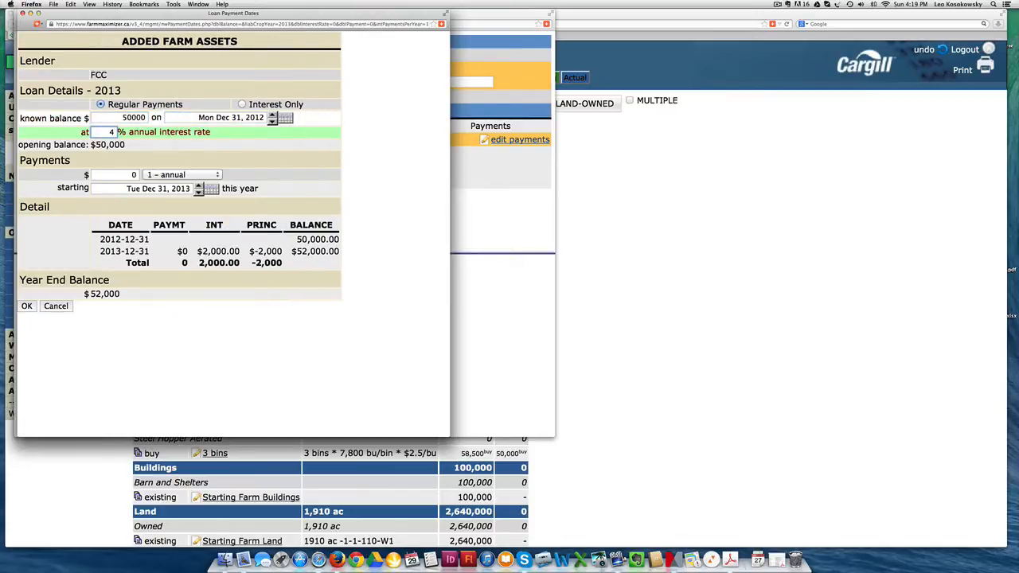
key(Tab)
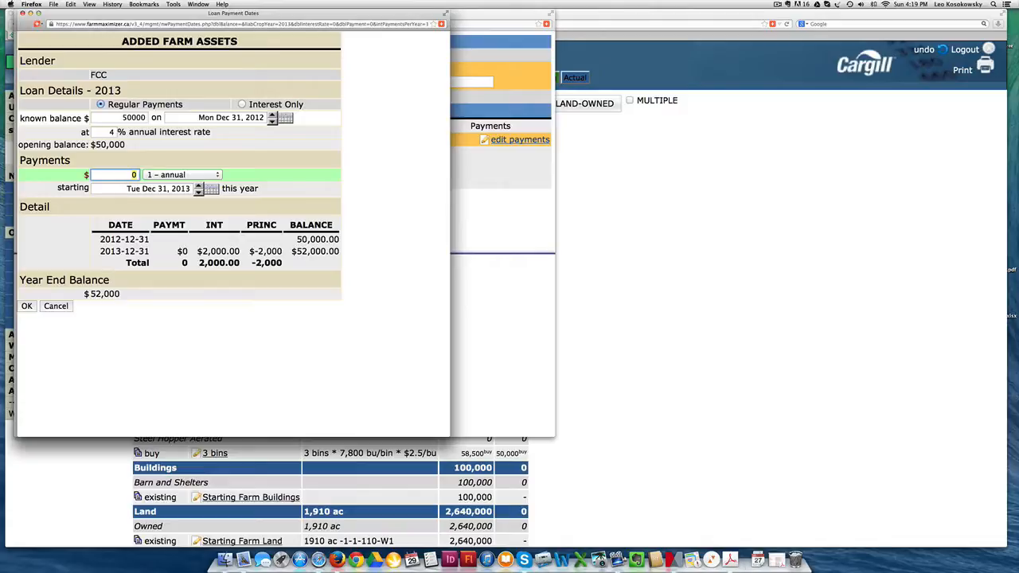
Step: Set the loan payments to $2,500 quarterly, accept the payment details, and discard the changes to the asset
text(2500)
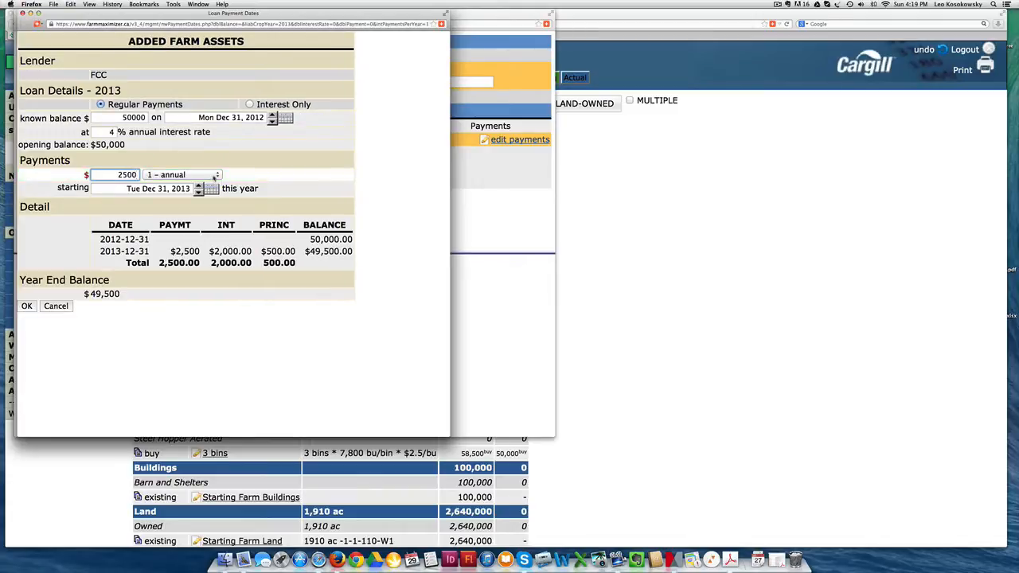
click(208, 175)
click(197, 213)
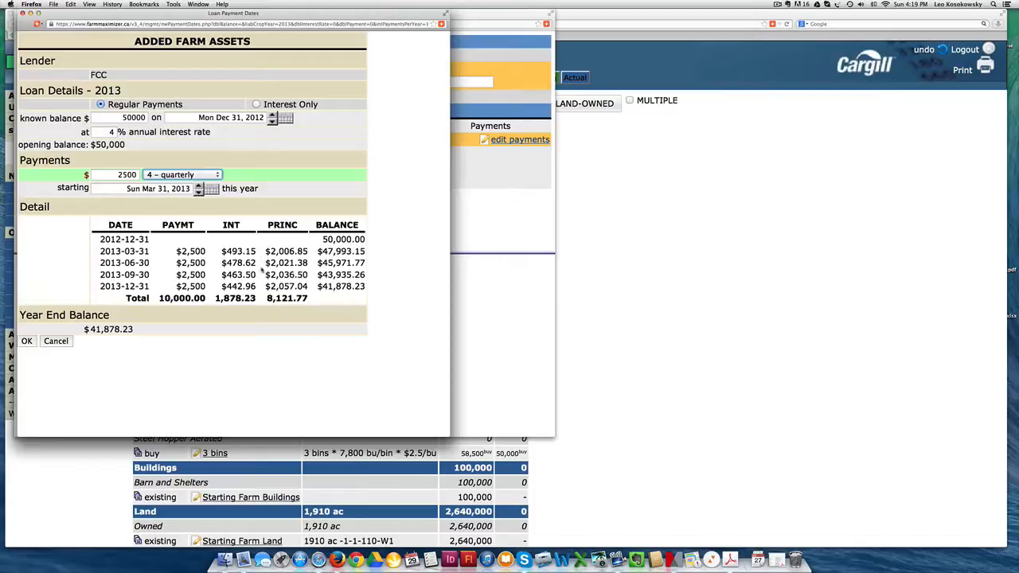
click(28, 342)
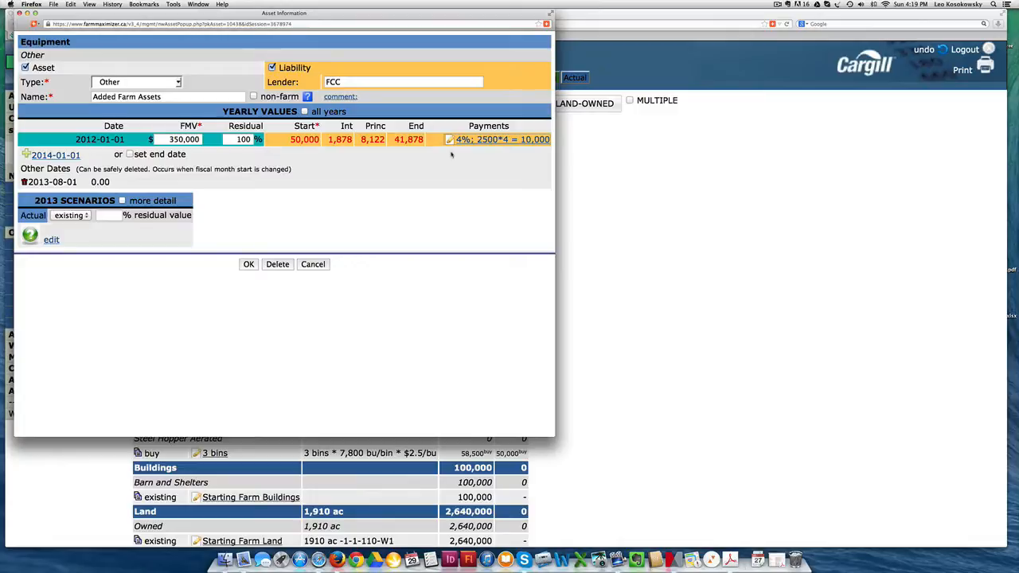
click(311, 264)
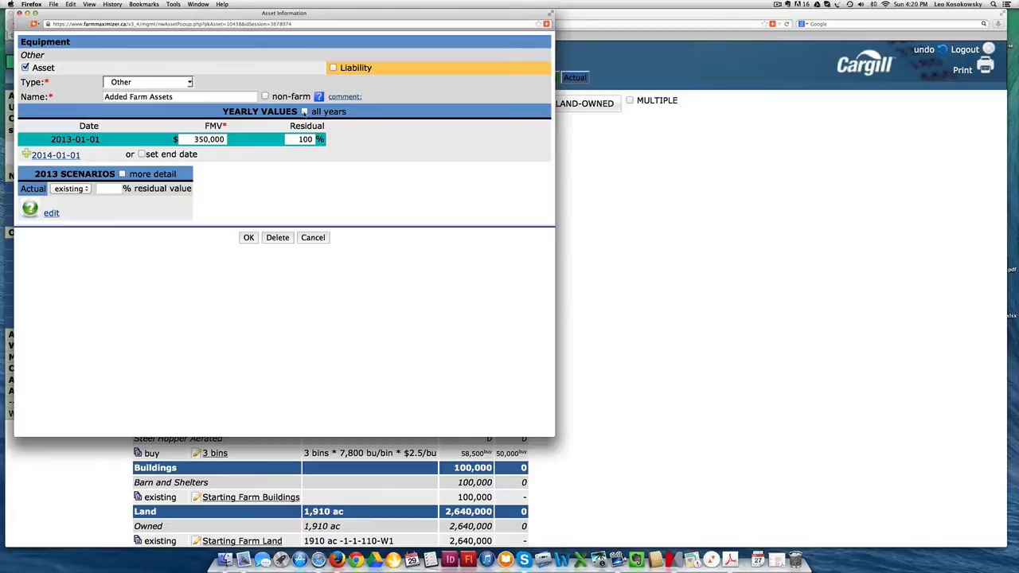
Step: Show all yearly values for Added Farm Assets and set its start date to Jan 2013 for $350,000
click(304, 112)
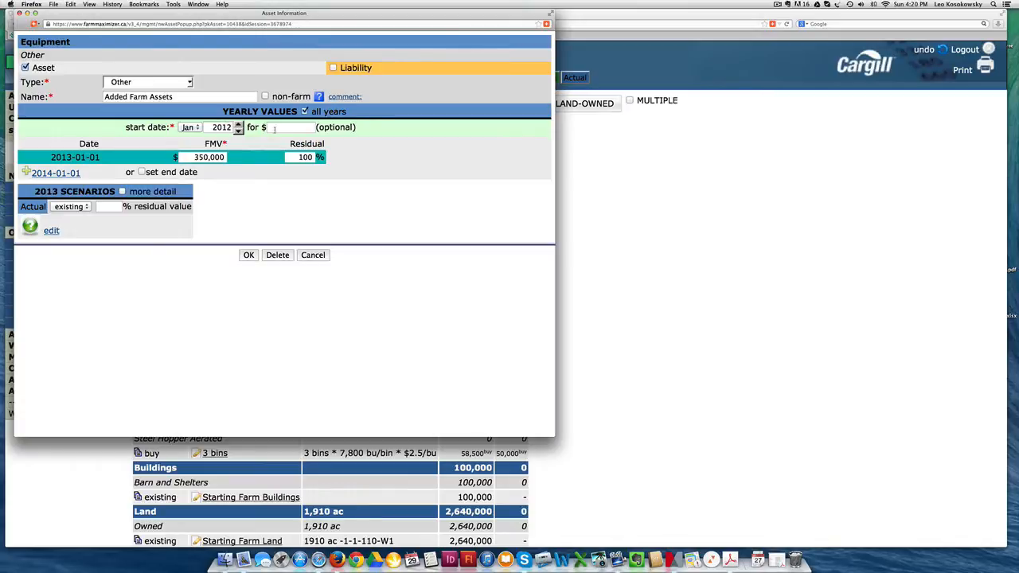
click(238, 123)
click(280, 126)
text(350000)
key(Tab)
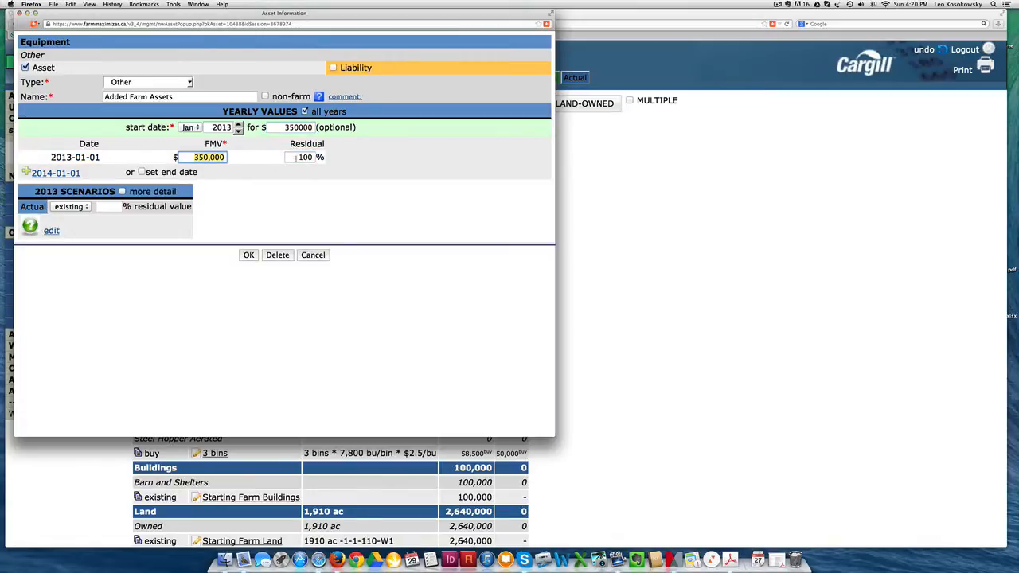
Step: Set the 2013 residual value of Added Farm Assets to 90%
drag(295, 157, 316, 156)
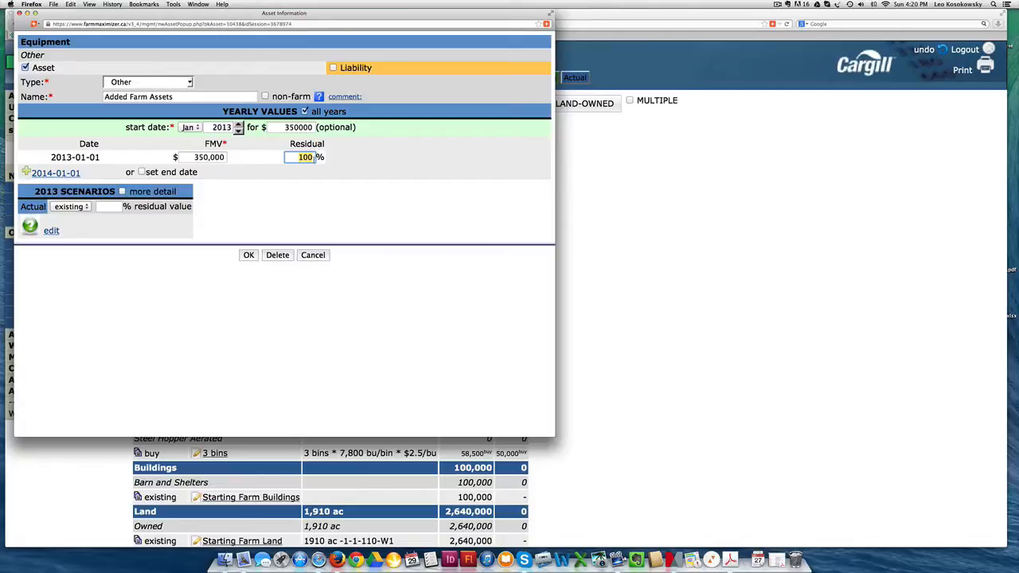
text(90)
key(Tab)
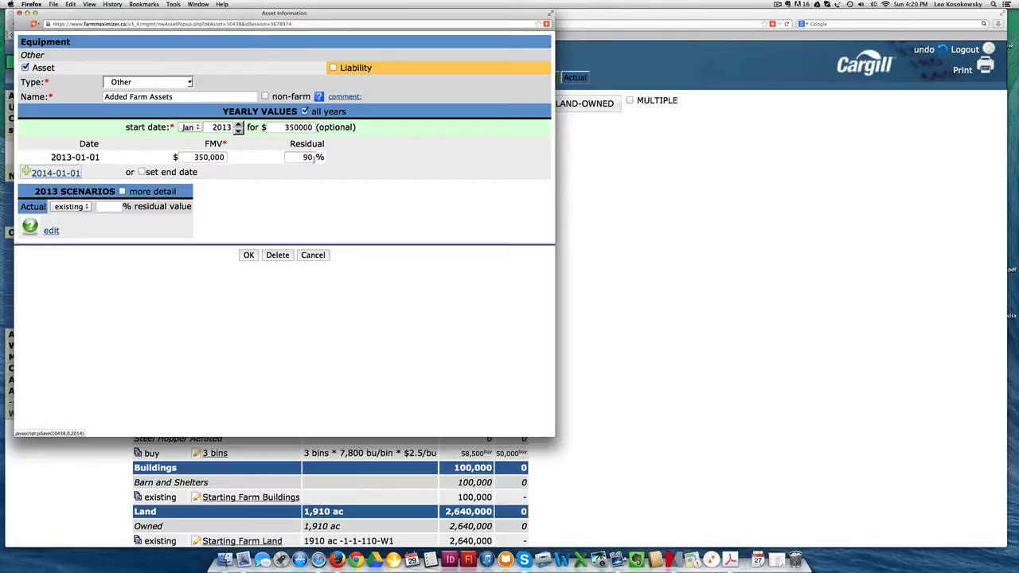
Step: Enable the end date option for Added Farm Assets to view its fields, and turn it off again
click(142, 172)
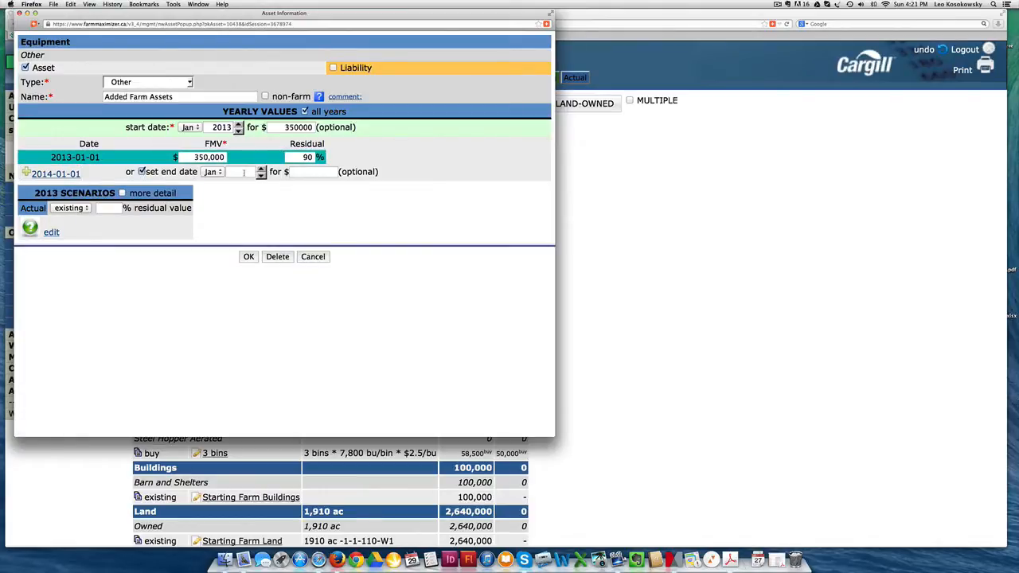
double_click(280, 128)
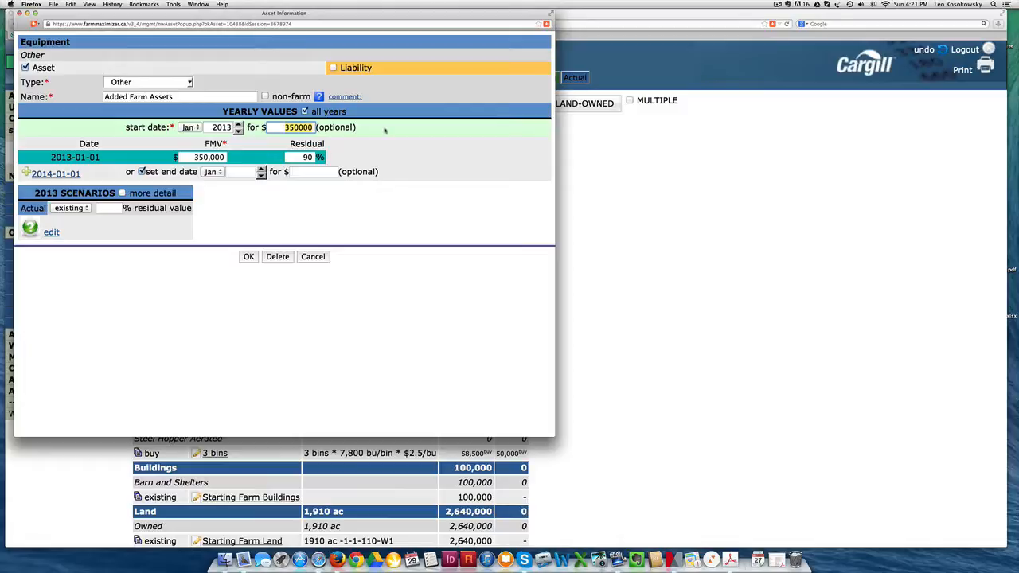
click(143, 172)
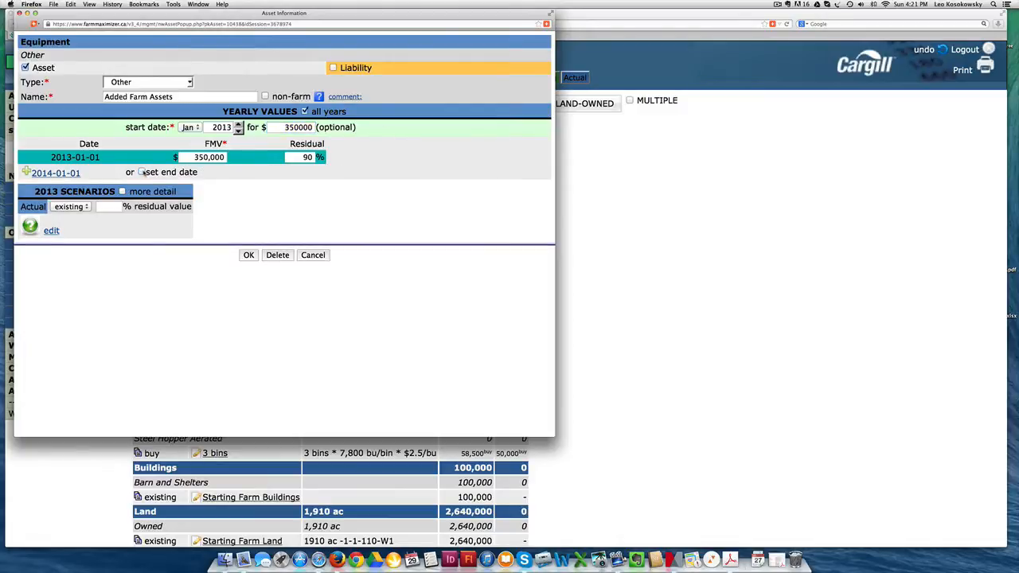
Step: Show the detailed 2013 scenarios for Added Farm Assets, set Actual to buy, save the asset, and check its scenario breakdown in the list
click(123, 191)
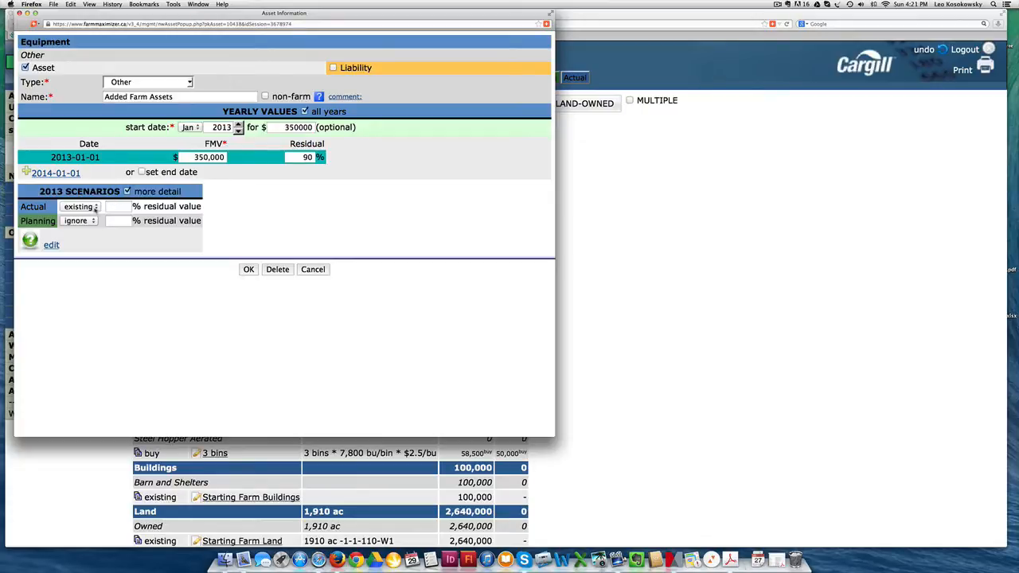
click(94, 209)
click(69, 234)
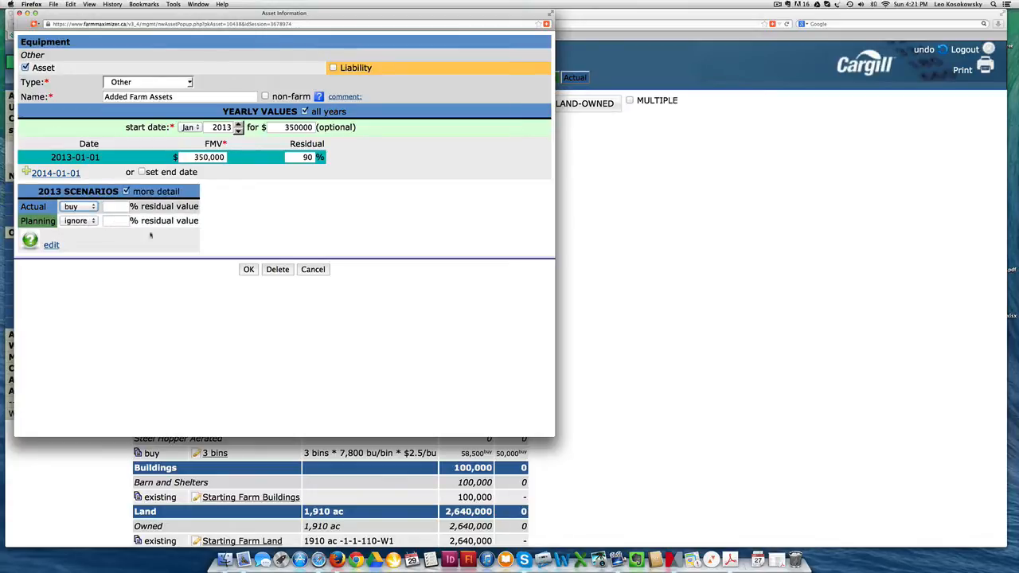
click(248, 270)
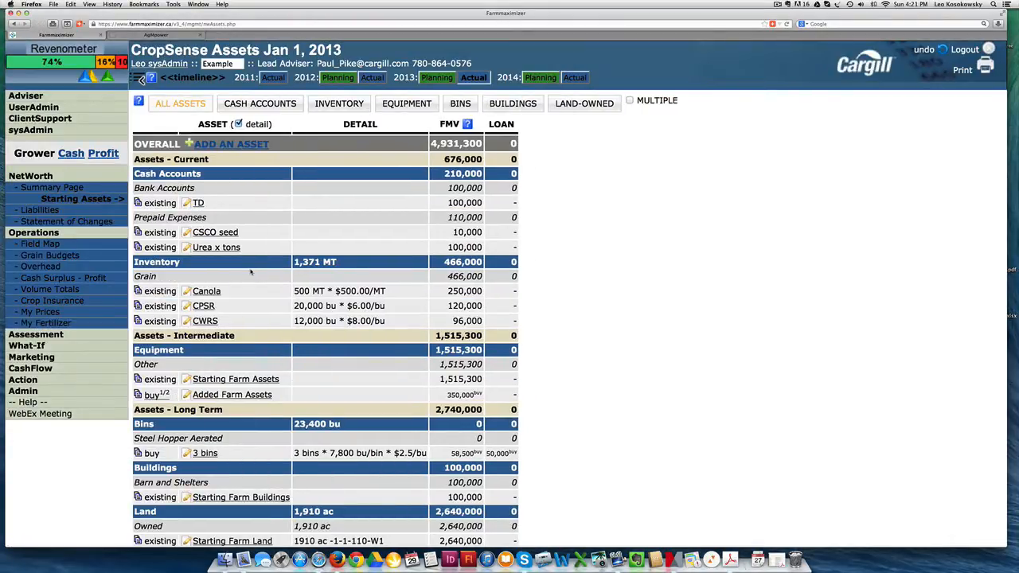
mouse_move(160, 396)
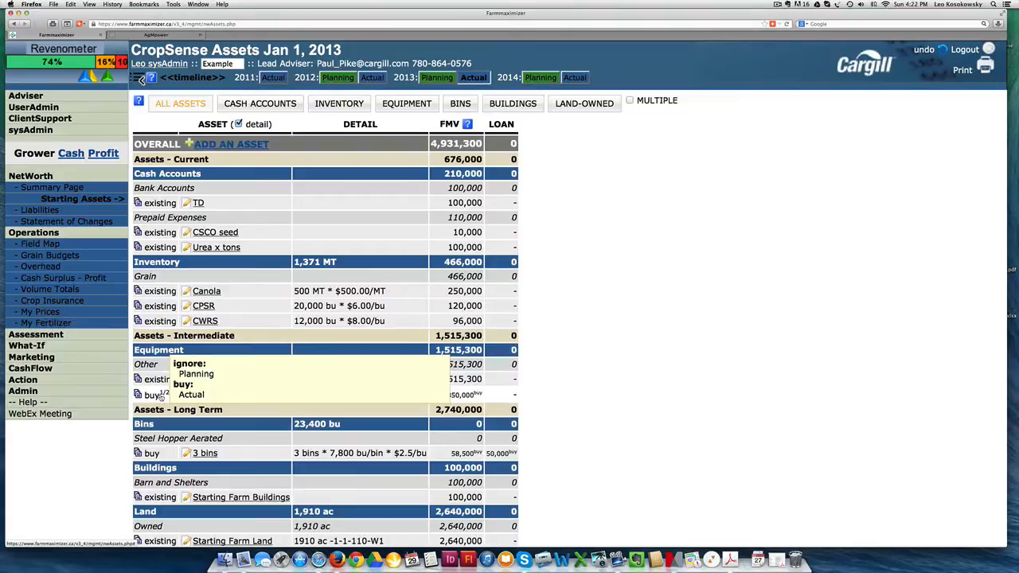
Step: Compare the net worth summary pages for 2013 Actual, 2014 Actual and 2014 Planning, examining equipment schedule D.6 for 2014 Actual
click(74, 188)
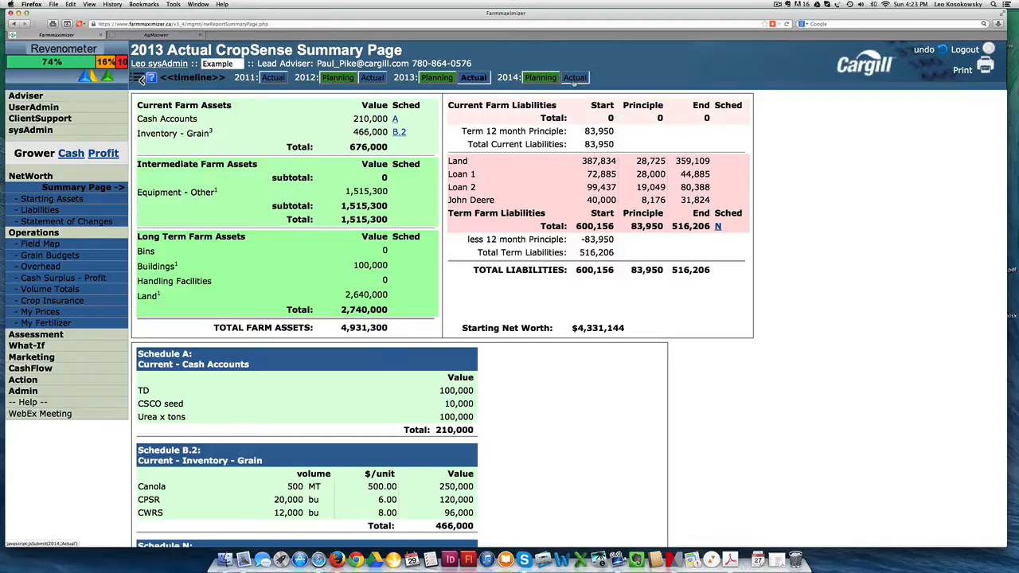
click(574, 77)
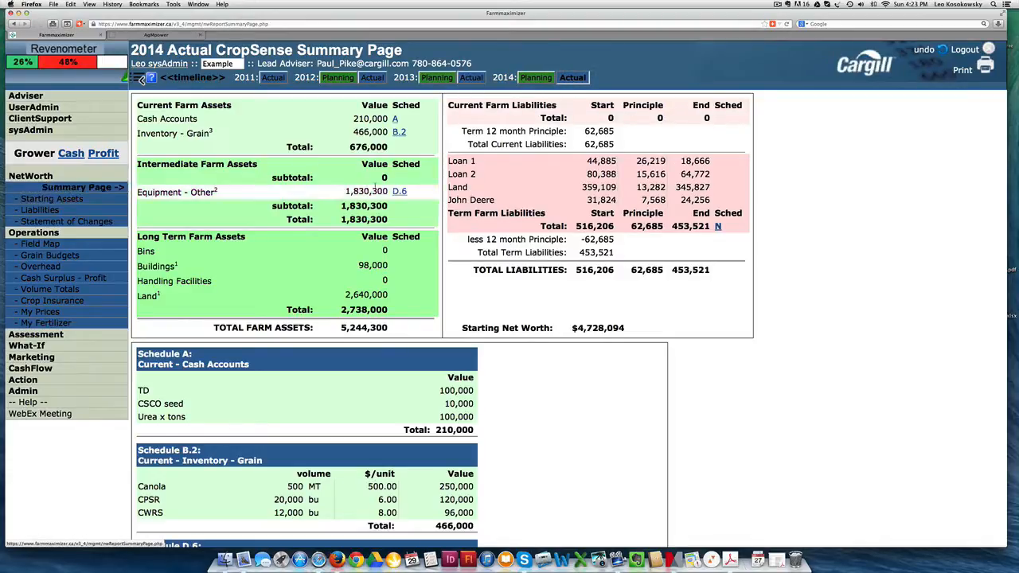
mouse_move(400, 194)
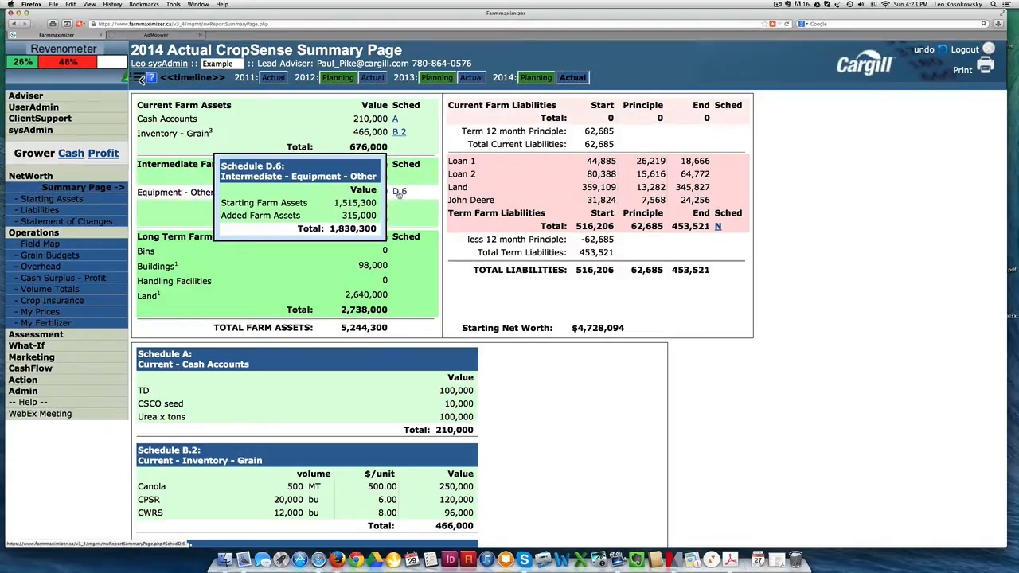
click(468, 79)
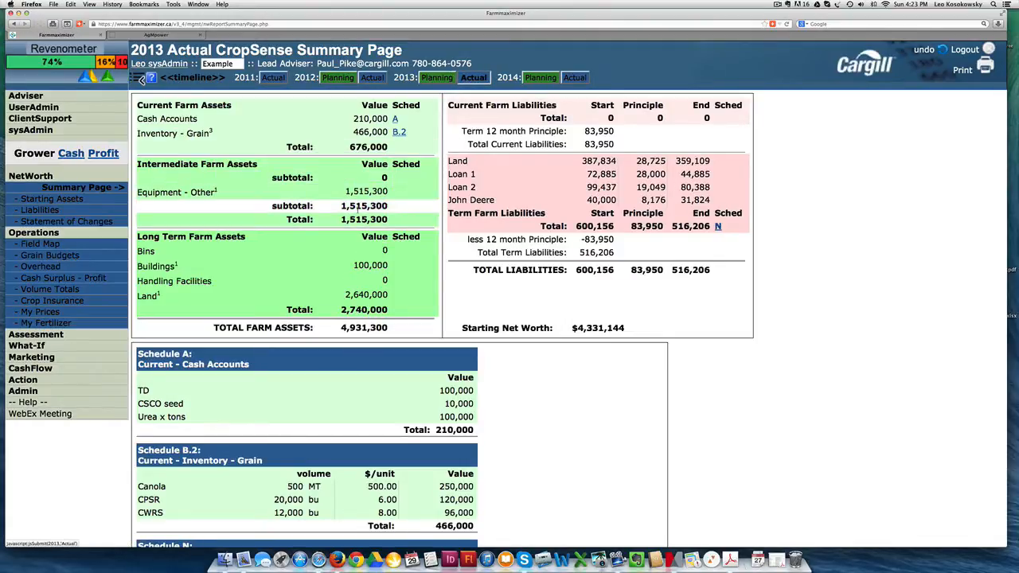
click(567, 79)
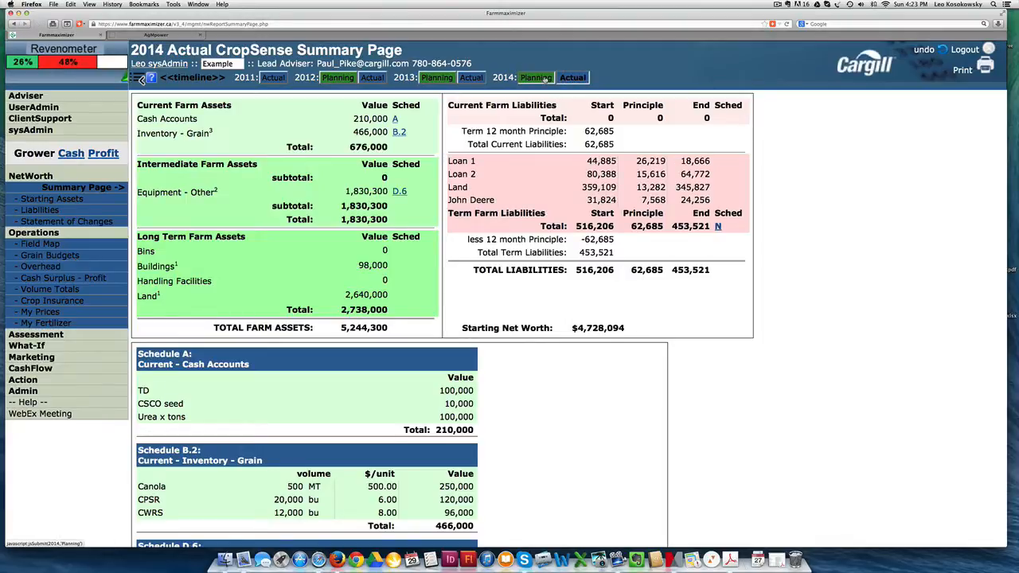
click(545, 78)
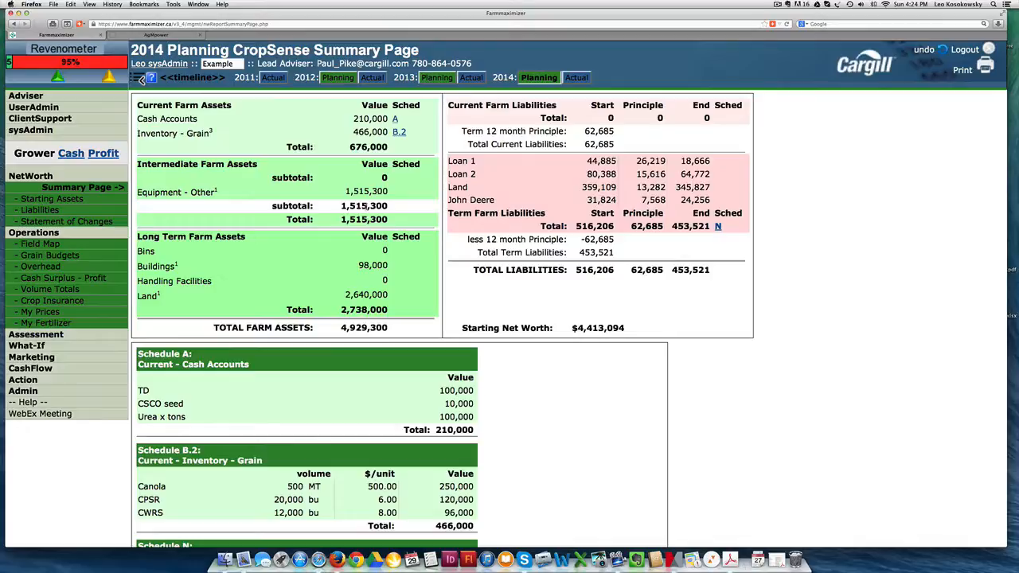
Step: Review the full starting assets list for 2013 Actual and 2013 Planning, including the ignored assets
click(470, 78)
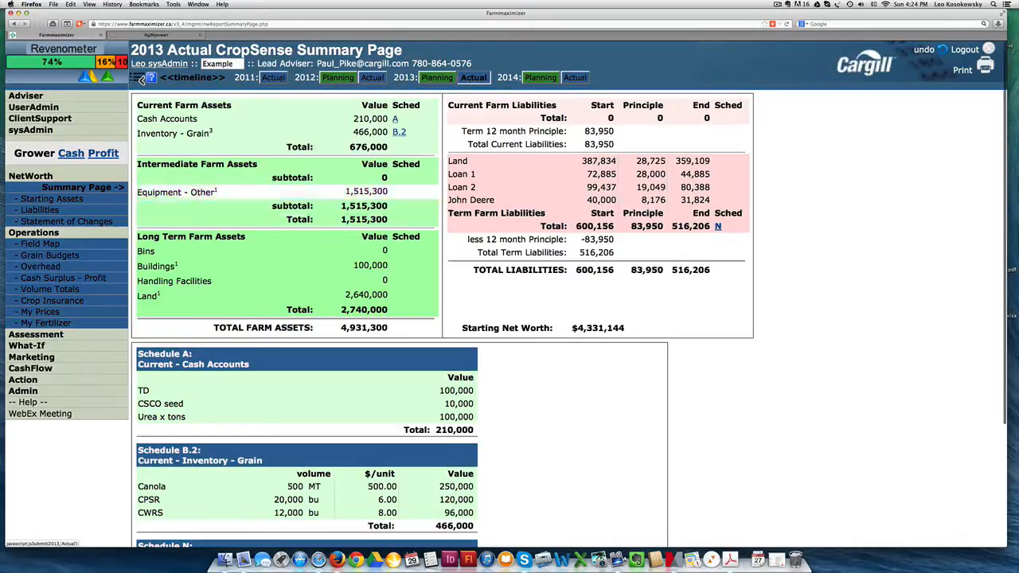
click(92, 202)
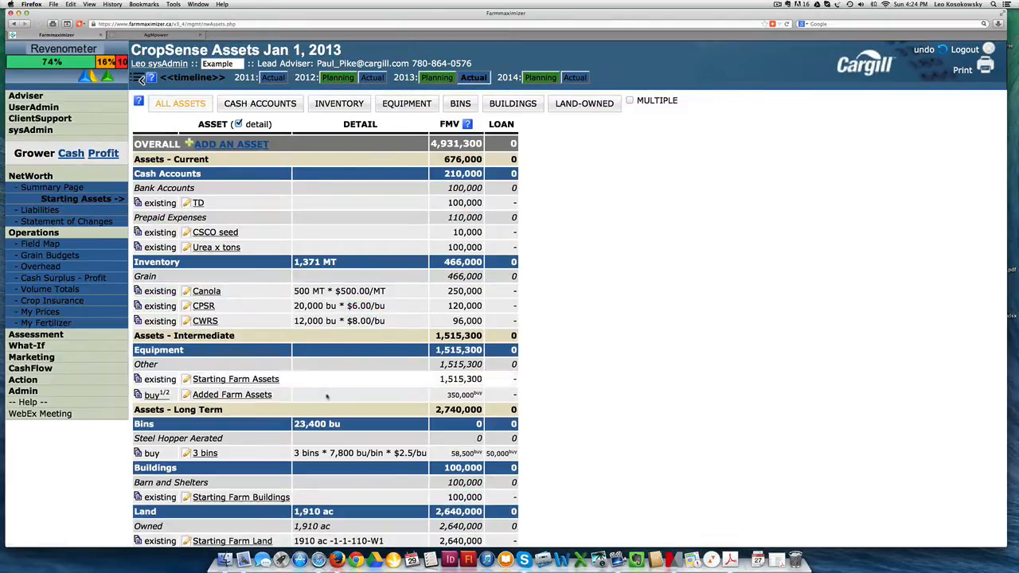
scroll(315, 401, down, 2)
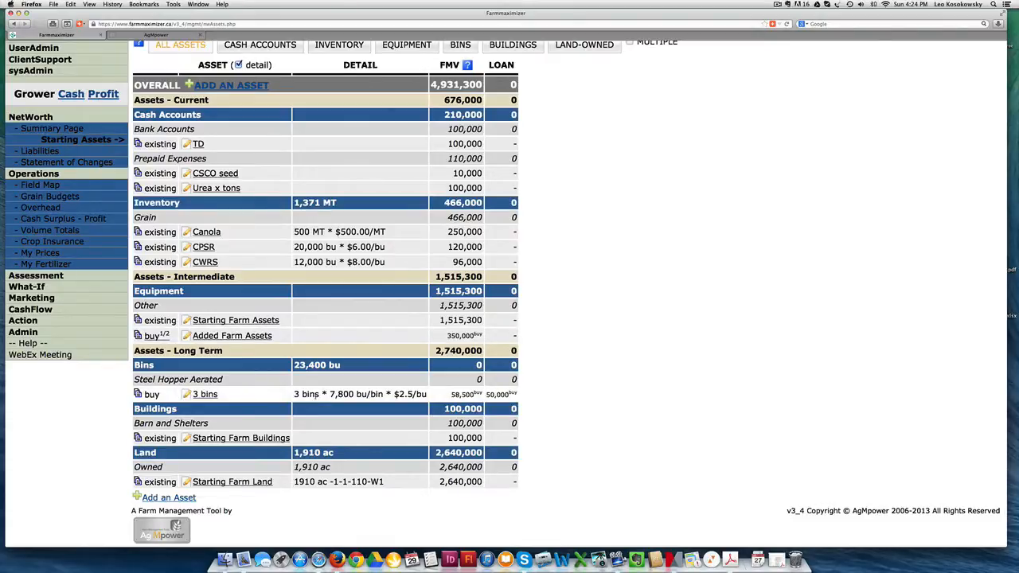
scroll(351, 249, up, 2)
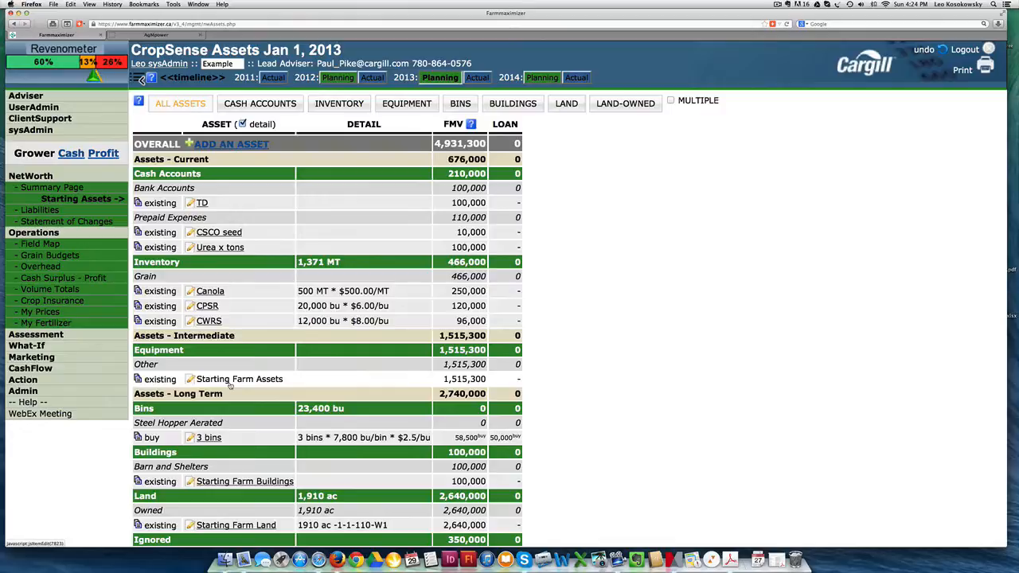
scroll(231, 385, down, 3)
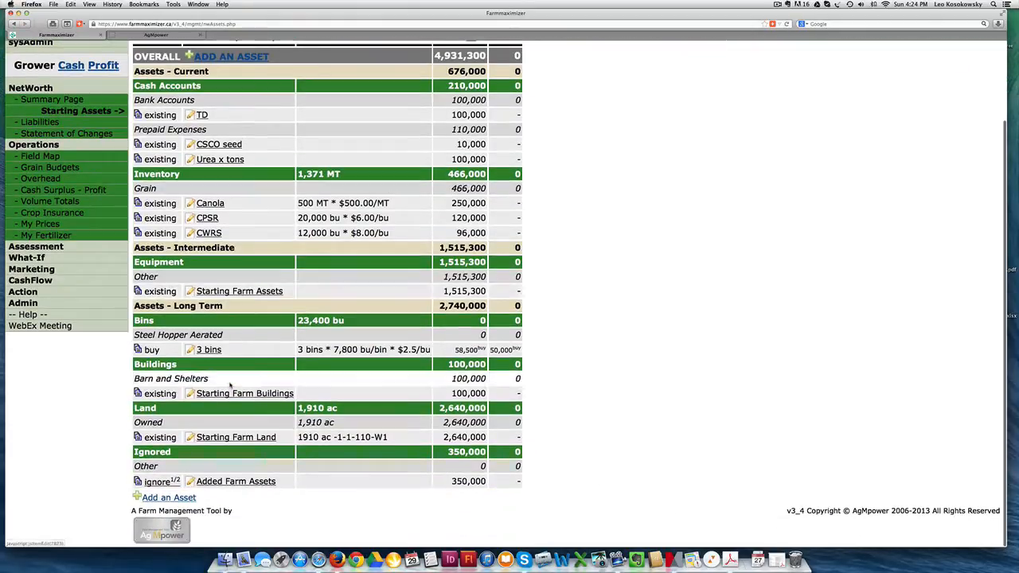